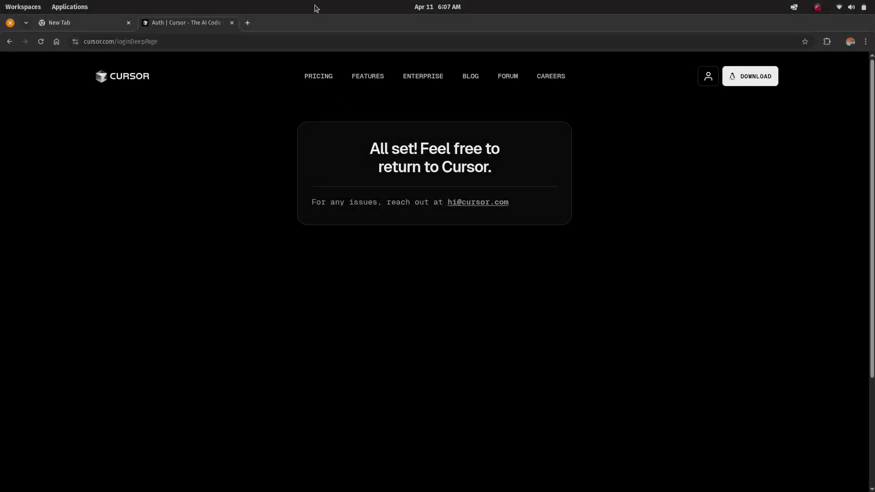
Bring Cursor forward and complete Welcome, theme and Quick Start, keeping the default dark theme
{"action": "key", "text": "alt+Tab"}
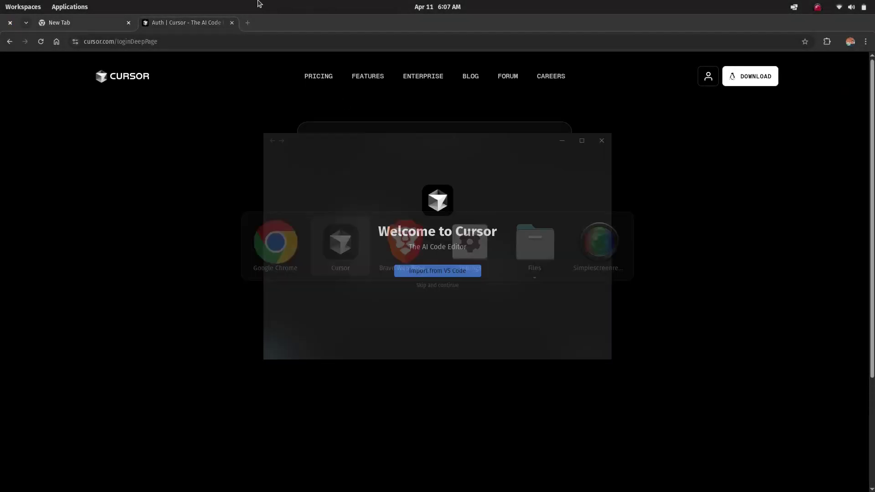
{"action": "left_click", "coordinate": [432, 286]}
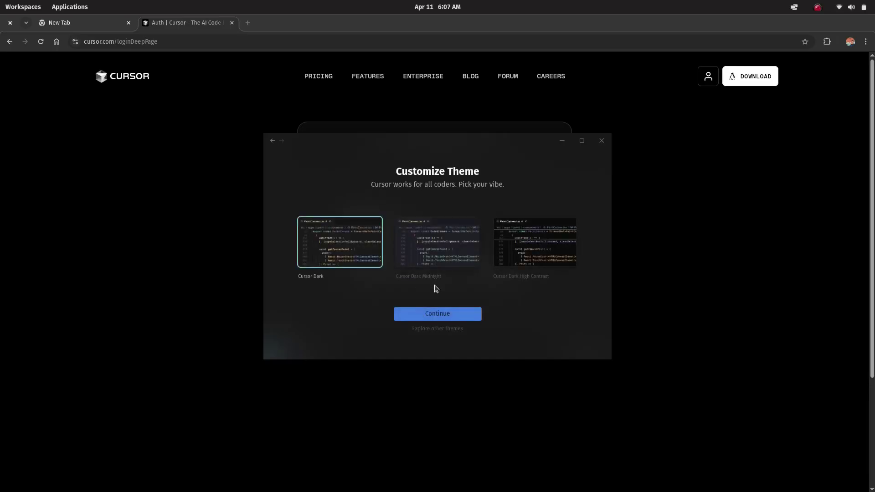
{"action": "left_click", "coordinate": [455, 315]}
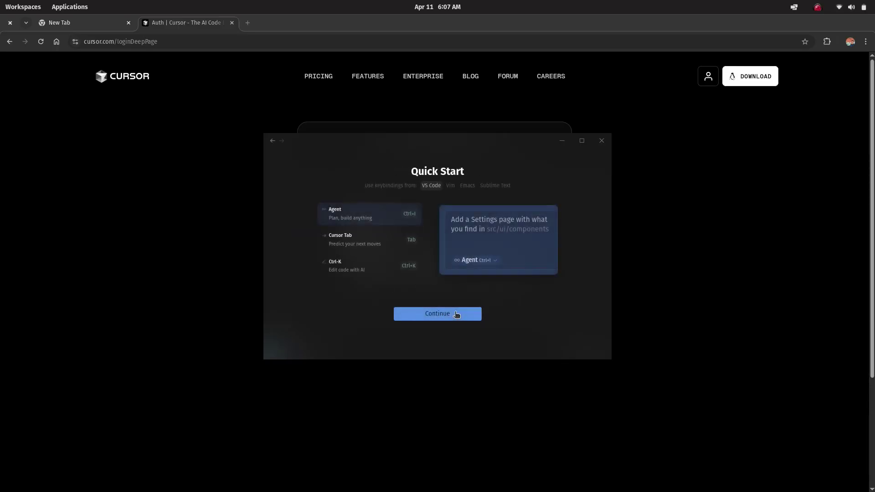
{"action": "left_click", "coordinate": [455, 315]}
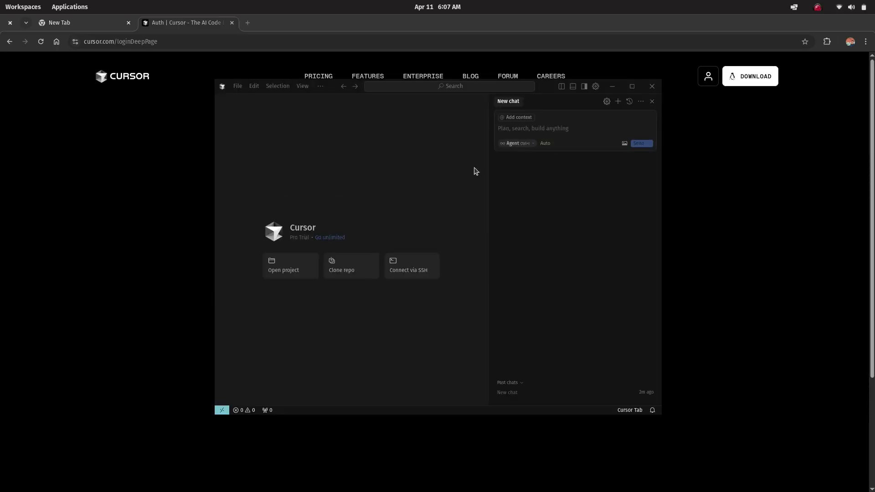
{"action": "scroll", "coordinate": [229, 189], "scroll_direction": "down", "scroll_amount": 3}
{"action": "scroll", "coordinate": [230, 188], "scroll_direction": "down", "scroll_amount": 3}
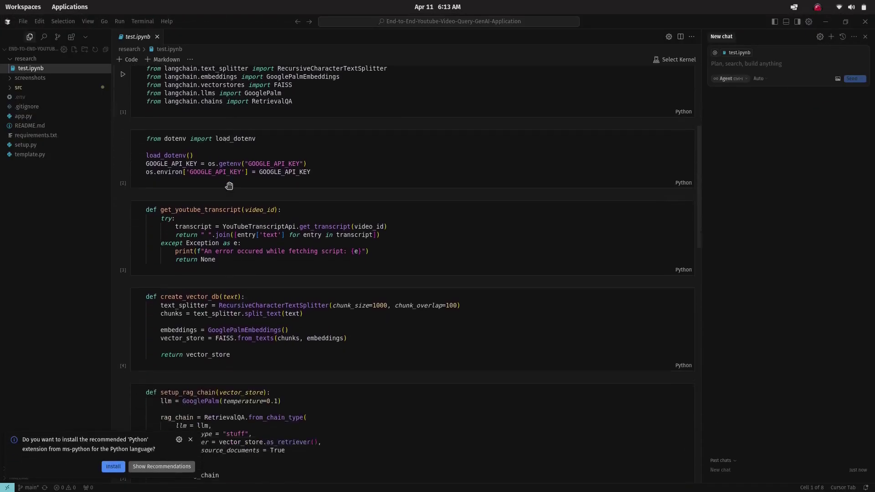
{"action": "scroll", "coordinate": [230, 187], "scroll_direction": "down", "scroll_amount": 3}
{"action": "scroll", "coordinate": [229, 186], "scroll_direction": "down", "scroll_amount": 3}
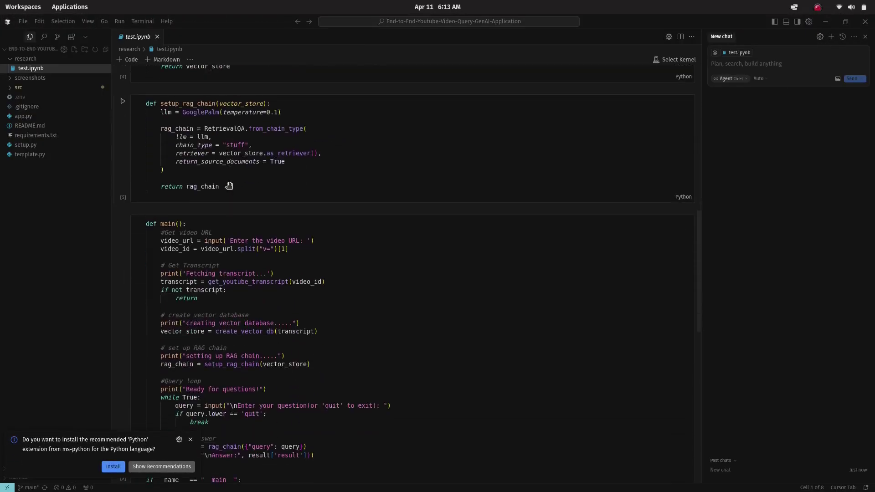
Dismiss the Python extension prompt and open app.py, README.md, requirements.txt and src/utils.py
{"action": "left_click", "coordinate": [191, 439]}
{"action": "scroll", "coordinate": [207, 332], "scroll_direction": "down", "scroll_amount": 3}
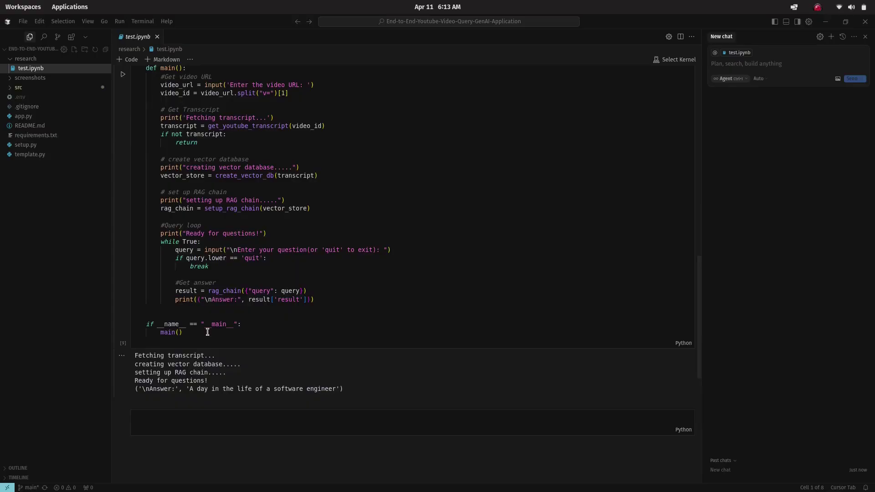
{"action": "scroll", "coordinate": [207, 332], "scroll_direction": "up", "scroll_amount": 3}
{"action": "scroll", "coordinate": [206, 332], "scroll_direction": "up", "scroll_amount": 3}
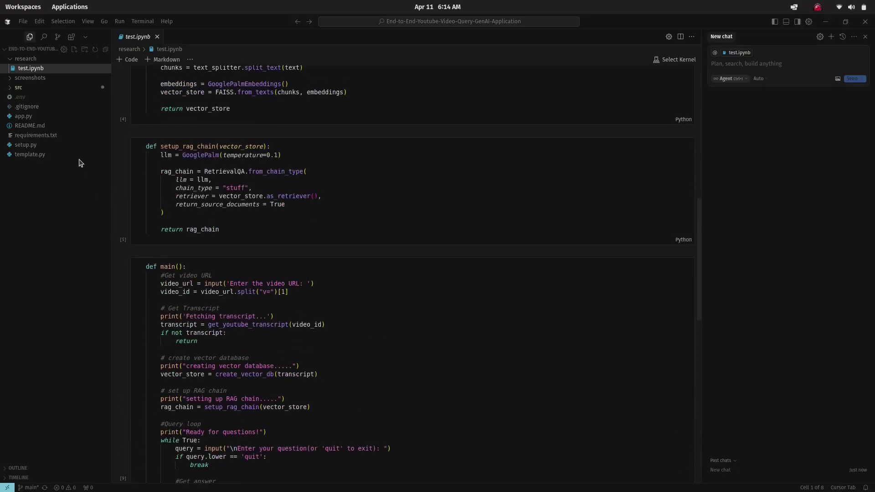
{"action": "left_click", "coordinate": [24, 117]}
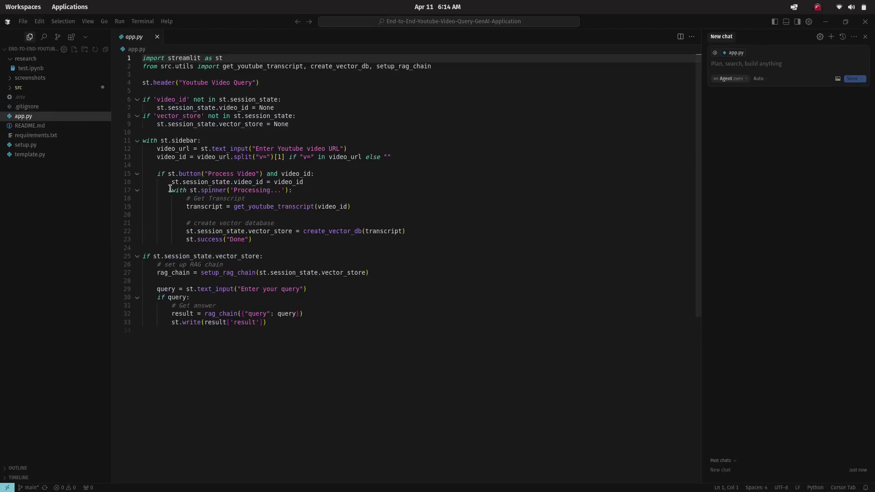
{"action": "left_click", "coordinate": [47, 137]}
{"action": "left_click", "coordinate": [64, 130]}
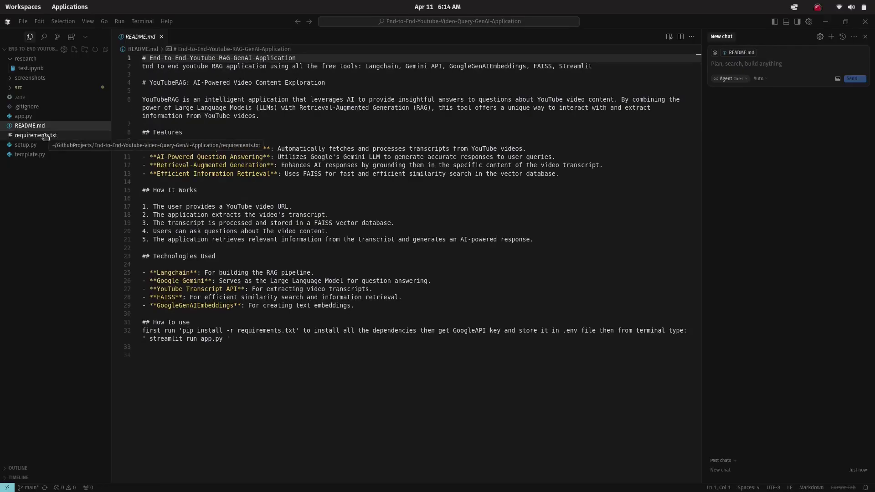
{"action": "left_click", "coordinate": [46, 135]}
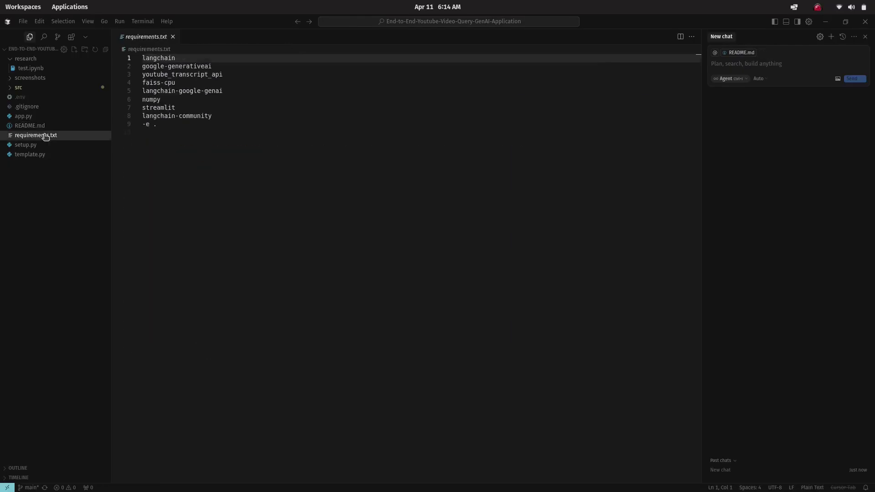
{"action": "left_click", "coordinate": [51, 90]}
{"action": "left_click", "coordinate": [28, 117]}
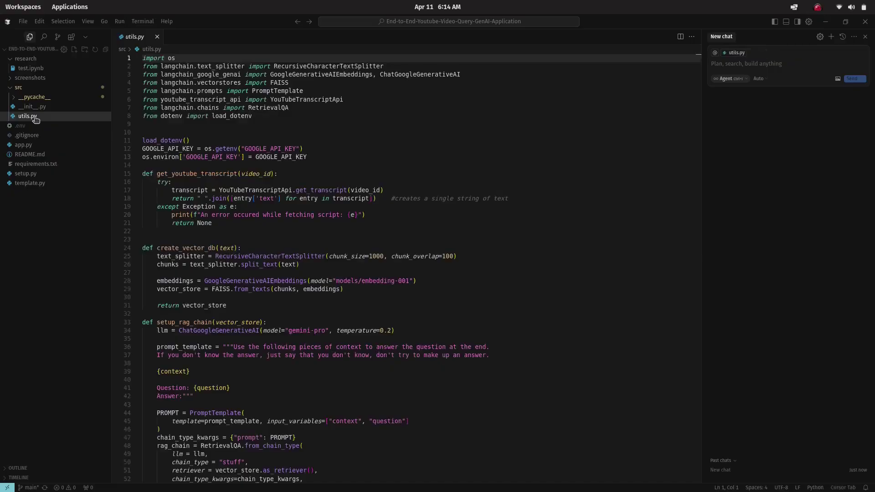
{"action": "scroll", "coordinate": [187, 215], "scroll_direction": "down", "scroll_amount": 10}
{"action": "scroll", "coordinate": [187, 215], "scroll_direction": "up", "scroll_amount": 8}
{"action": "scroll", "coordinate": [187, 216], "scroll_direction": "up", "scroll_amount": 2}
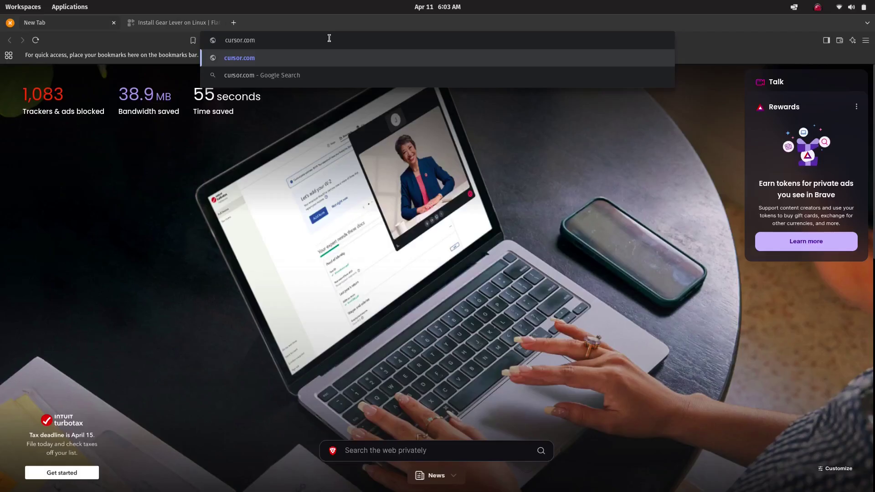
Load cursor.com and start the Download for Linux of the Cursor AppImage
{"action": "key", "text": "Return"}
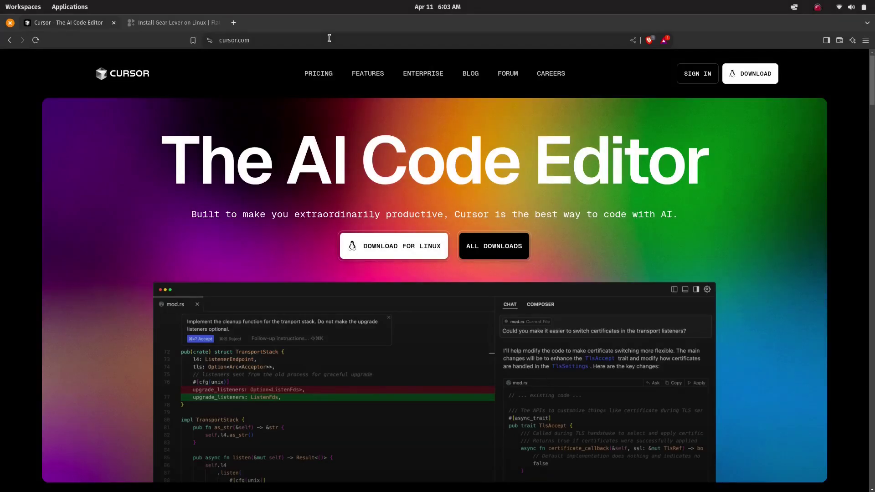
{"action": "triple_click", "coordinate": [227, 154]}
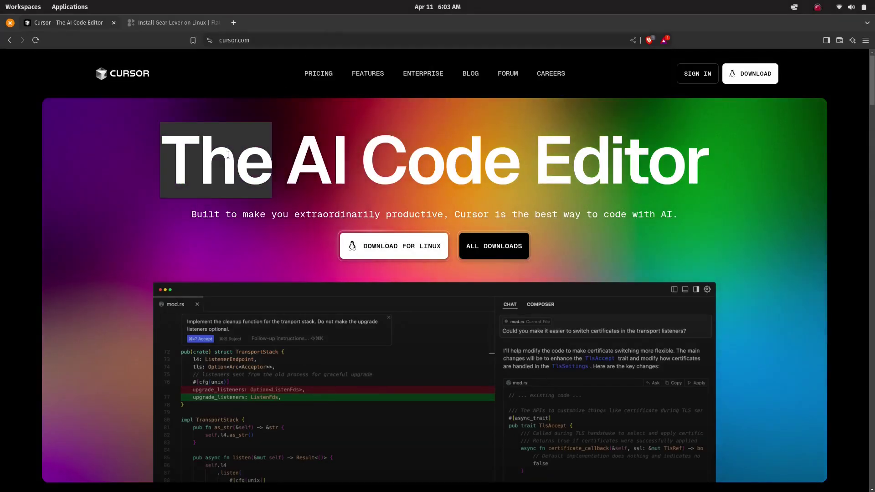
{"action": "left_click", "coordinate": [234, 217]}
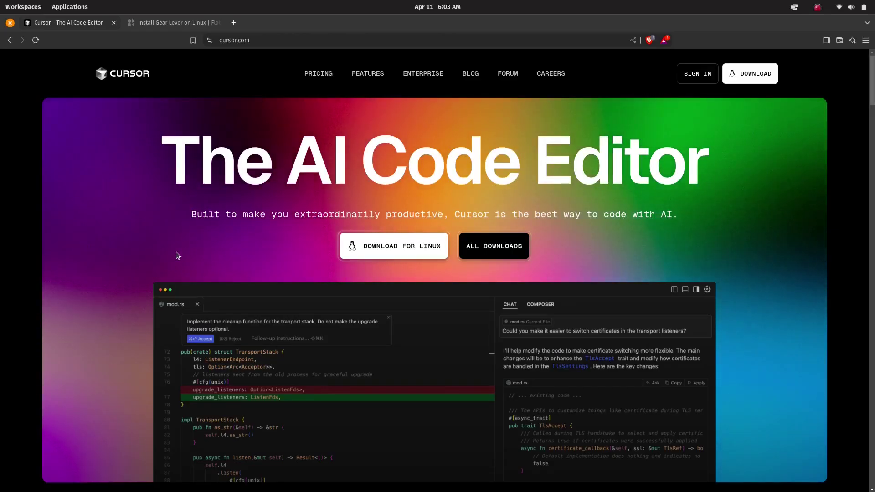
{"action": "scroll", "coordinate": [176, 256], "scroll_direction": "down", "scroll_amount": 1}
{"action": "scroll", "coordinate": [175, 256], "scroll_direction": "down", "scroll_amount": 2}
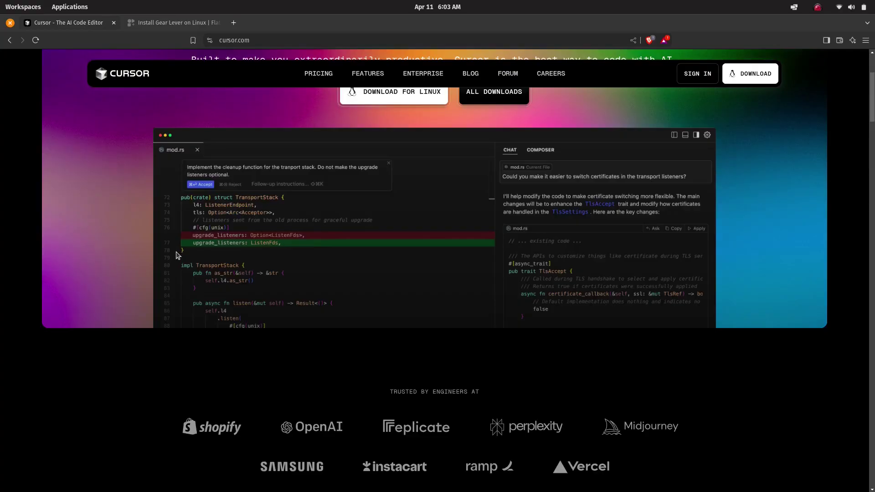
{"action": "scroll", "coordinate": [175, 255], "scroll_direction": "up", "scroll_amount": 3}
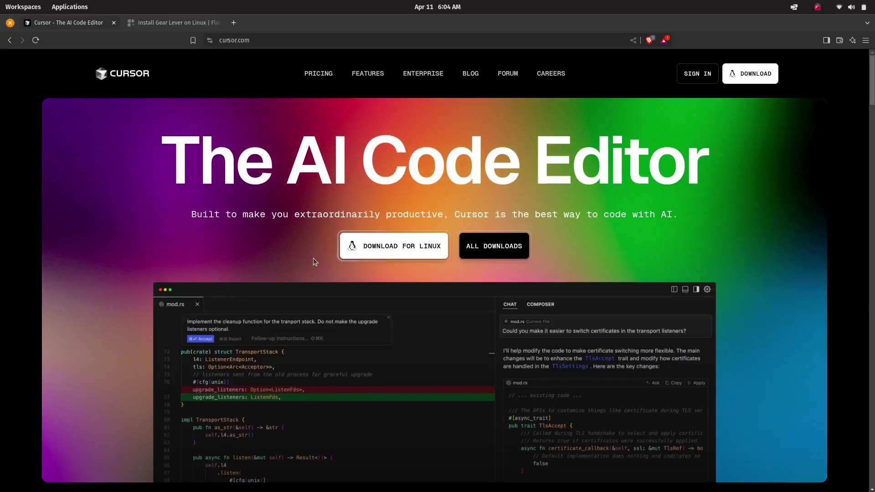
{"action": "left_click", "coordinate": [365, 250]}
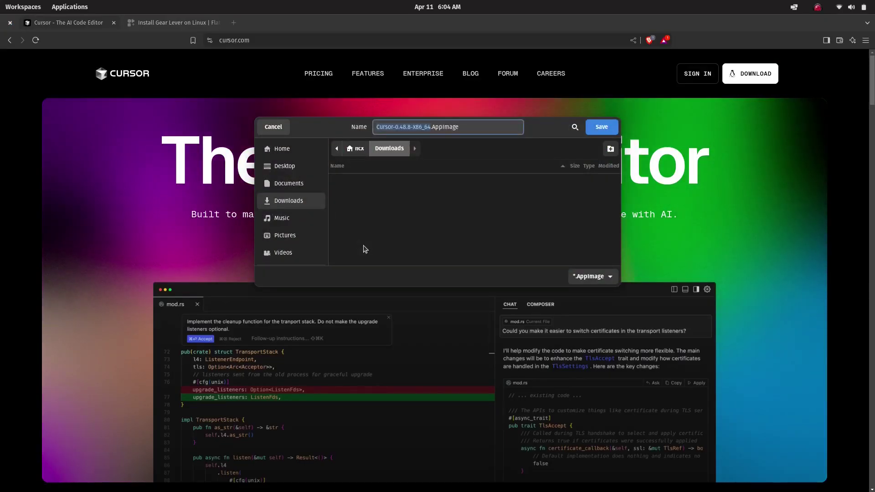
Save Cursor-0.48.8-x86_64.AppImage to the Downloads folder
{"action": "left_click", "coordinate": [587, 129]}
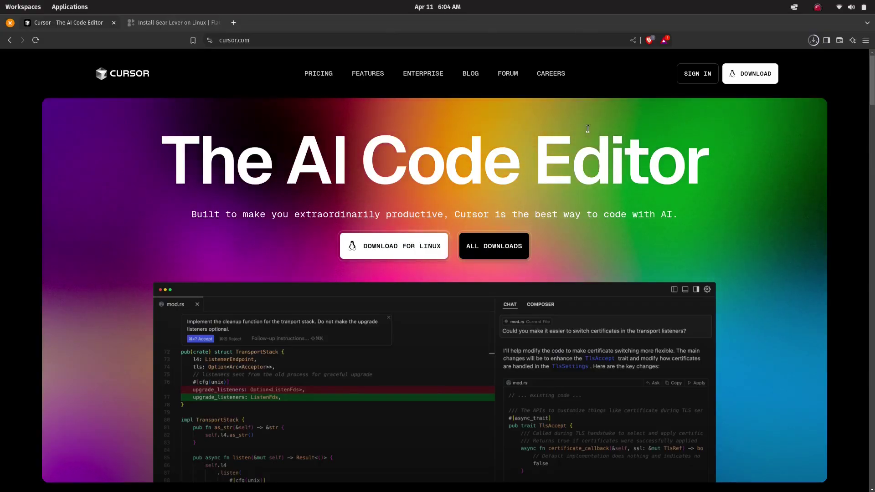
Show the downloaded AppImage in Files and open its context menu
{"action": "left_click", "coordinate": [790, 59]}
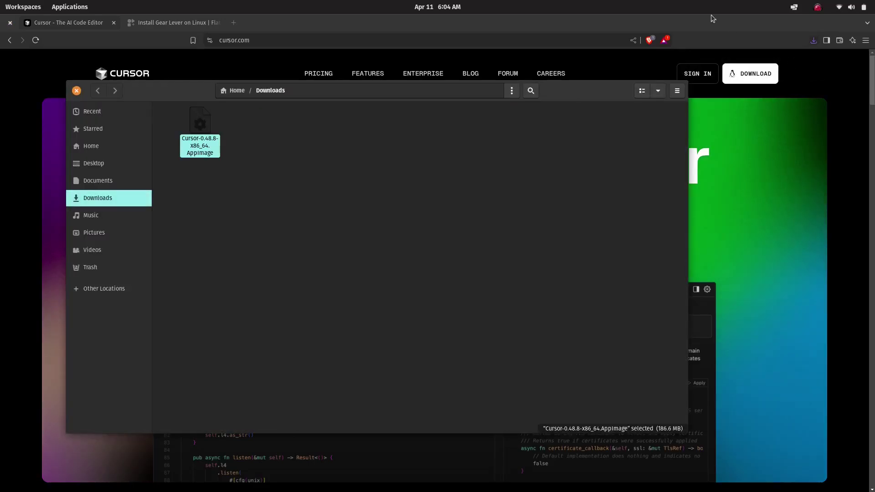
{"action": "left_click_drag", "start_coordinate": [576, 92], "coordinate": [594, 53]}
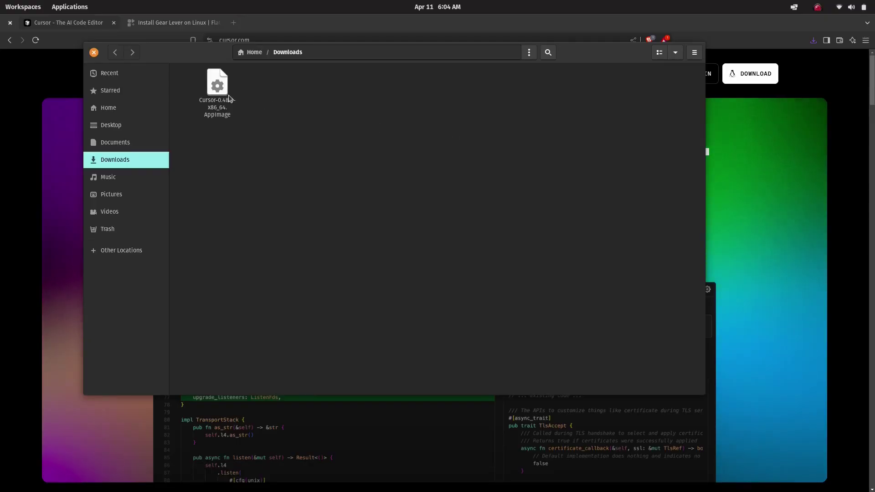
{"action": "left_click", "coordinate": [221, 102]}
{"action": "right_click", "coordinate": [220, 103]}
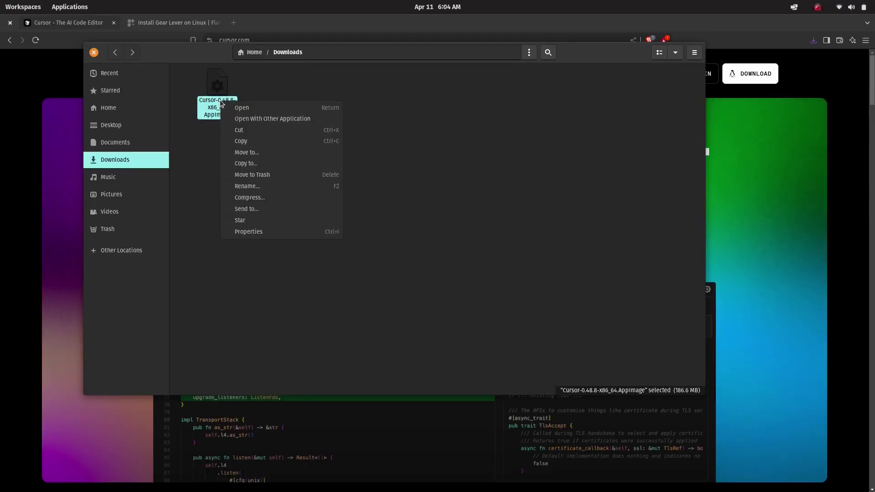
Enable 'Allow executing file as program' in the AppImage's Permissions, then close Properties
{"action": "left_click", "coordinate": [265, 226]}
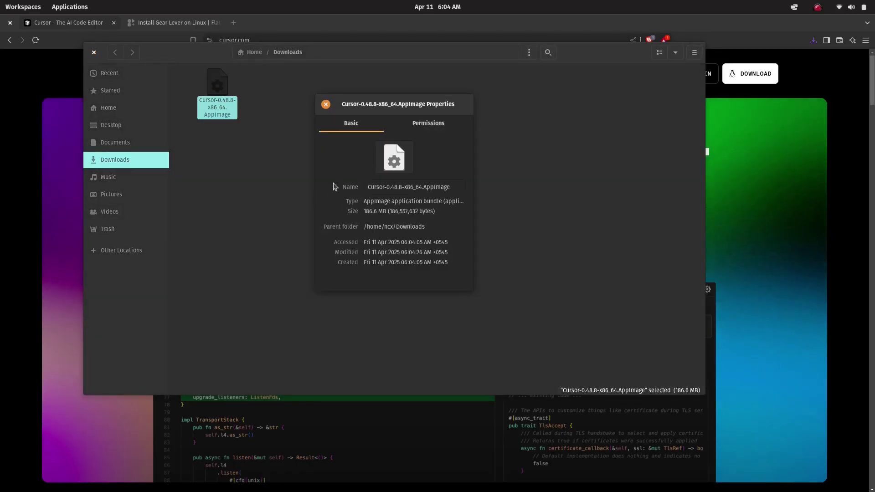
{"action": "left_click", "coordinate": [442, 125]}
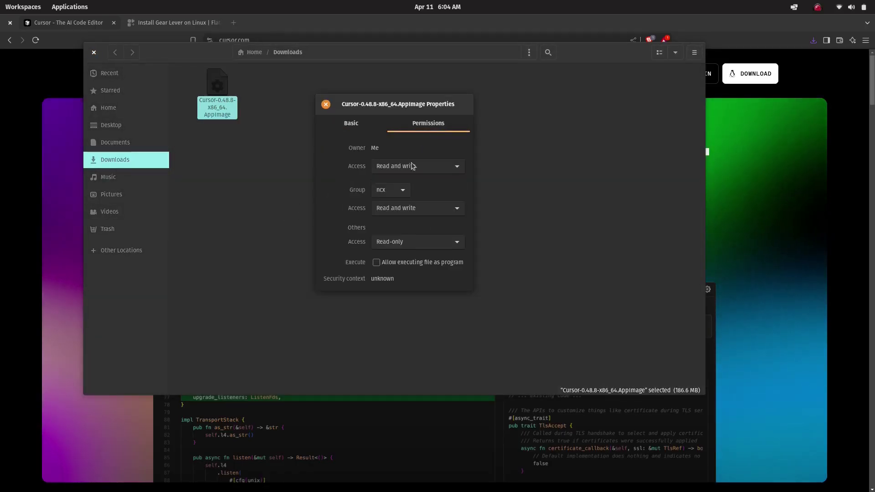
{"action": "left_click", "coordinate": [396, 265]}
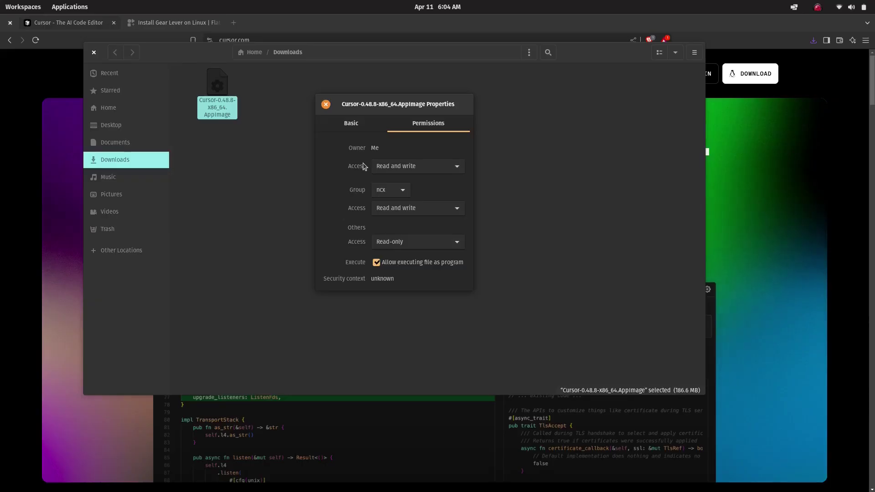
{"action": "left_click", "coordinate": [329, 106]}
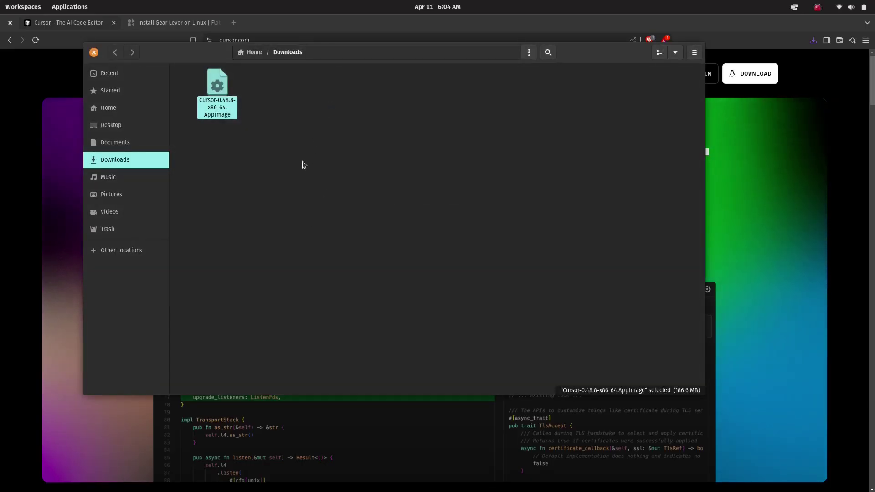
{"action": "left_click", "coordinate": [303, 162]}
{"action": "left_click", "coordinate": [225, 101]}
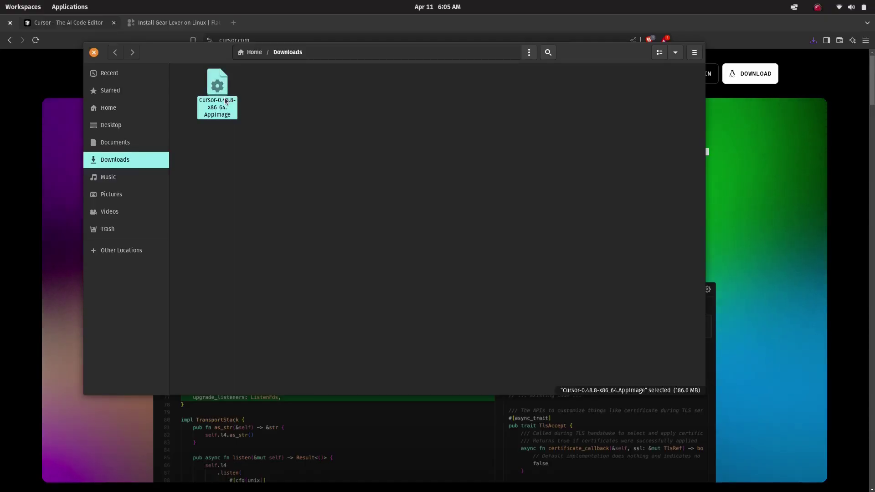
Launch the Cursor AppImage and log in with a Google account
{"action": "double_click", "coordinate": [225, 100]}
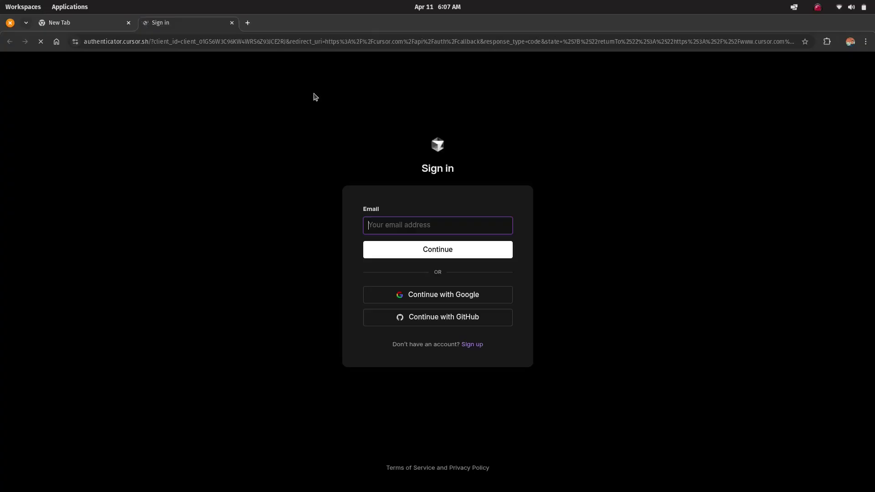
{"action": "left_click", "coordinate": [435, 293]}
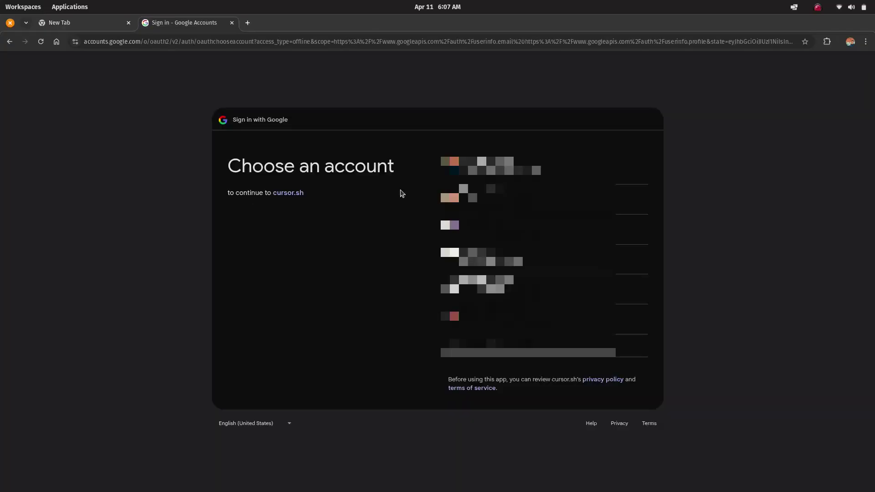
{"action": "left_click", "coordinate": [478, 259]}
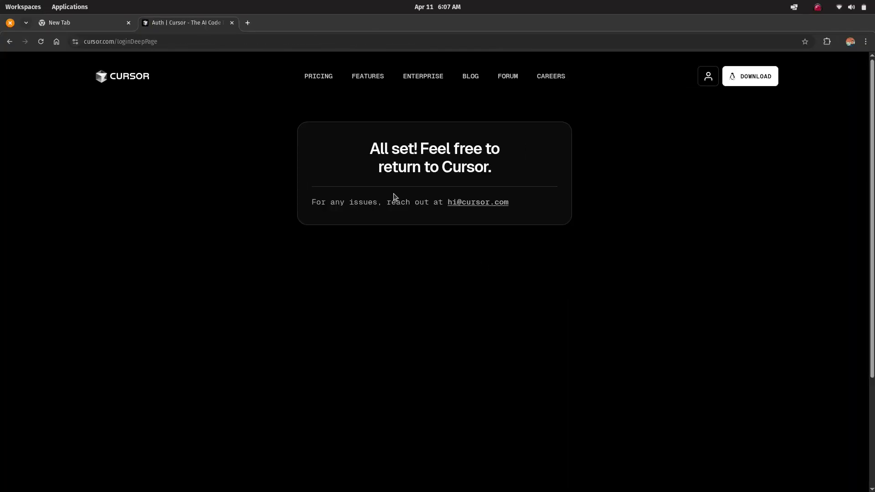
{"action": "key", "text": "alt+Tab"}
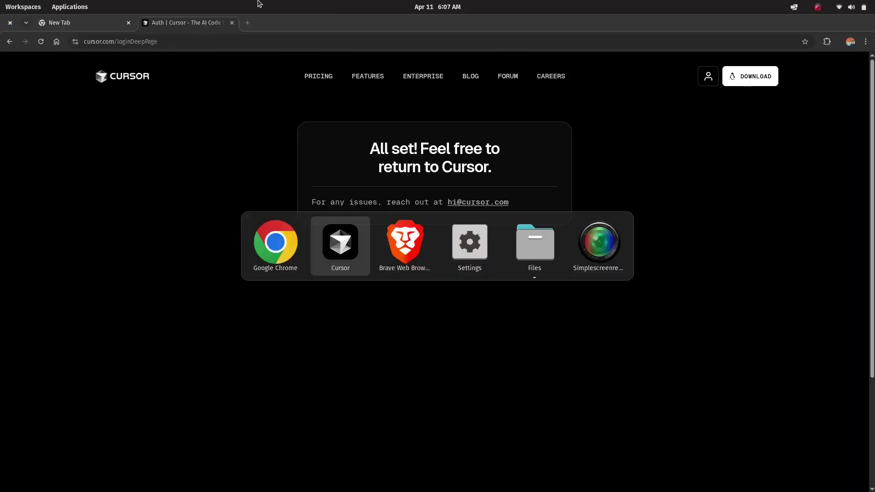
Finish the welcome setup with Cursor Dark theme and the data-sharing choice, then return to the browser
{"action": "left_click", "coordinate": [435, 287]}
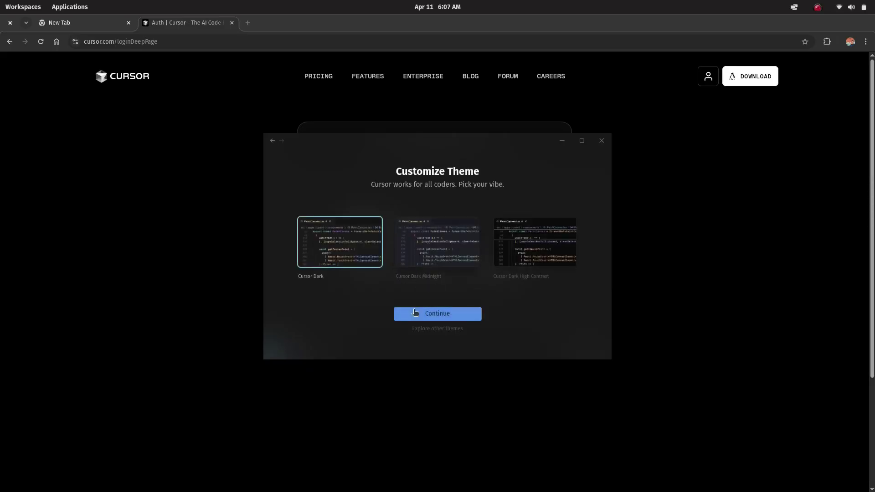
{"action": "left_click", "coordinate": [454, 314]}
{"action": "left_click", "coordinate": [456, 314]}
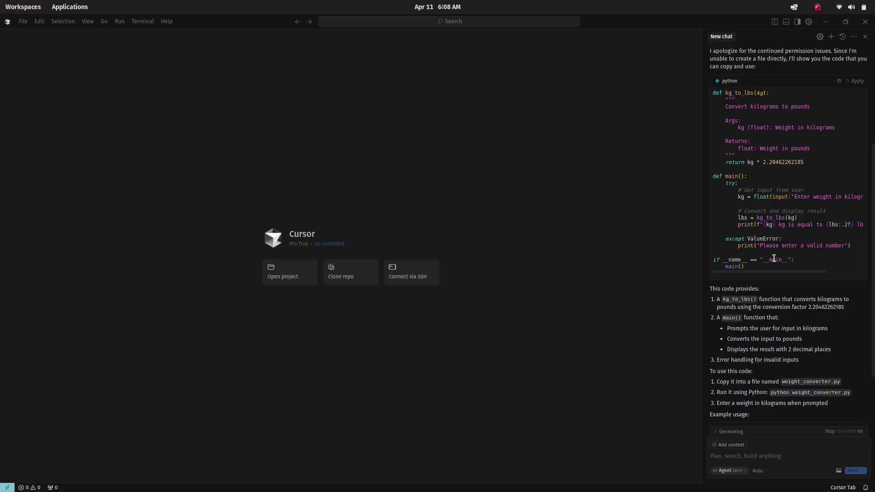
{"action": "mouse_move", "coordinate": [773, 258]}
{"action": "left_mouse_down"}
{"action": "mouse_move", "coordinate": [711, 120]}
{"action": "mouse_move", "coordinate": [713, 92]}
{"action": "left_mouse_up"}
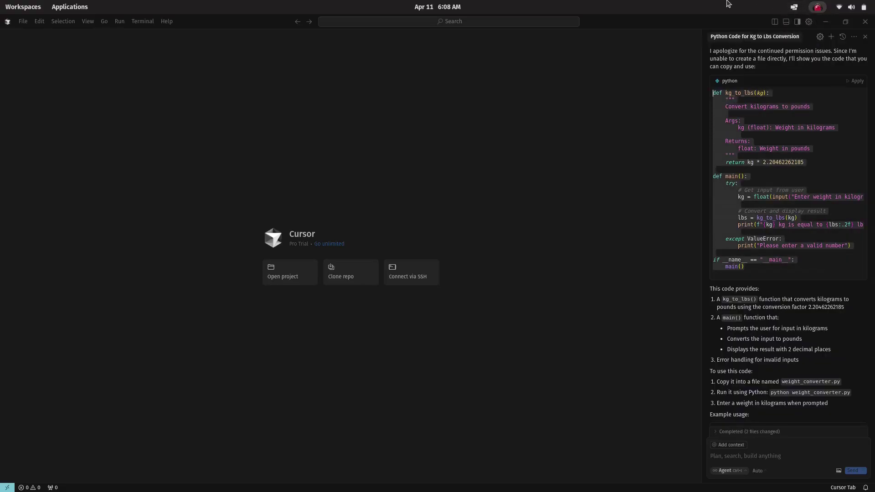
{"action": "key", "text": "alt+Tab"}
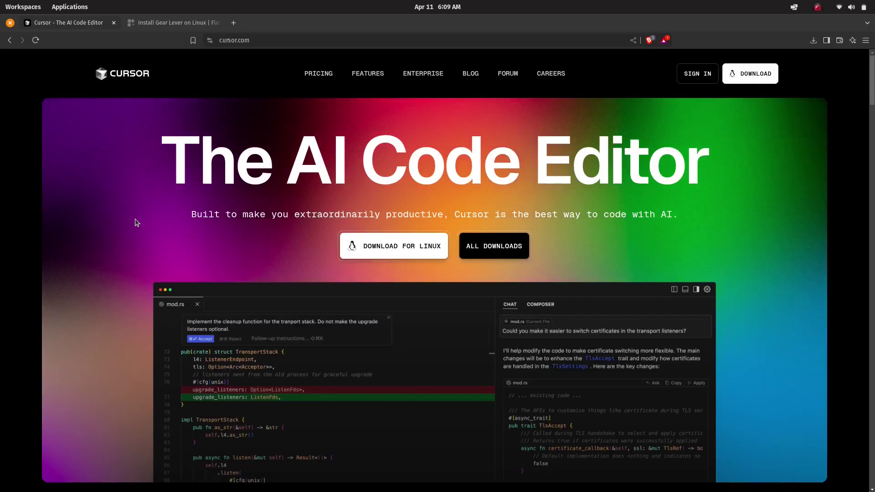
Run 'sudo apt install libfuse2' in a new terminal, then move to Gear Lever's Flathub tab
{"action": "key", "text": "ctrl+alt+t"}
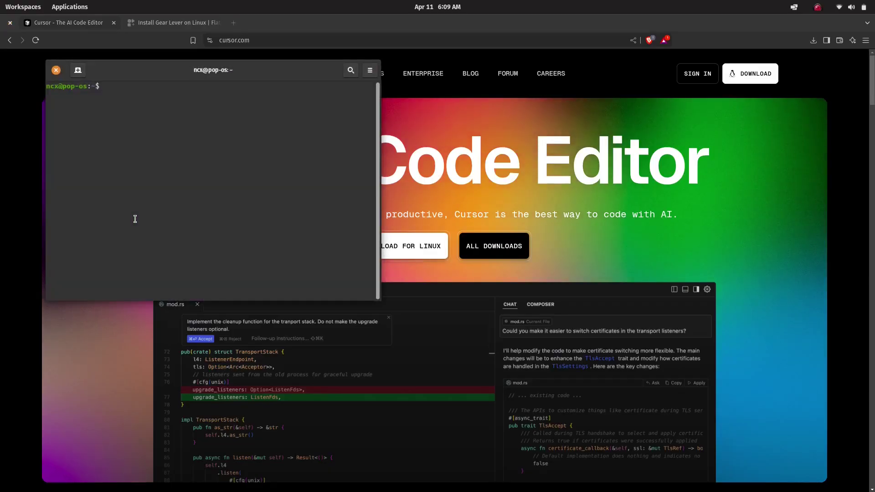
{"action": "type", "text": "suo"}
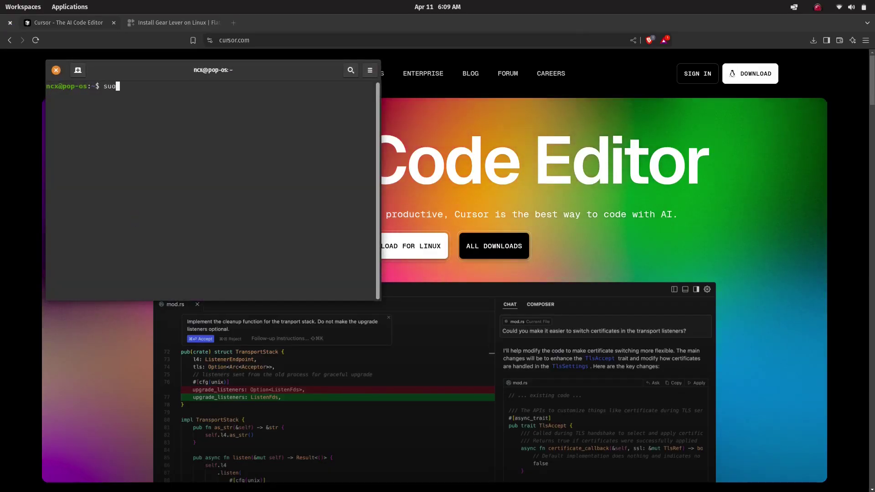
{"action": "key", "text": "BackSpace"}
{"action": "type", "text": "do ap"}
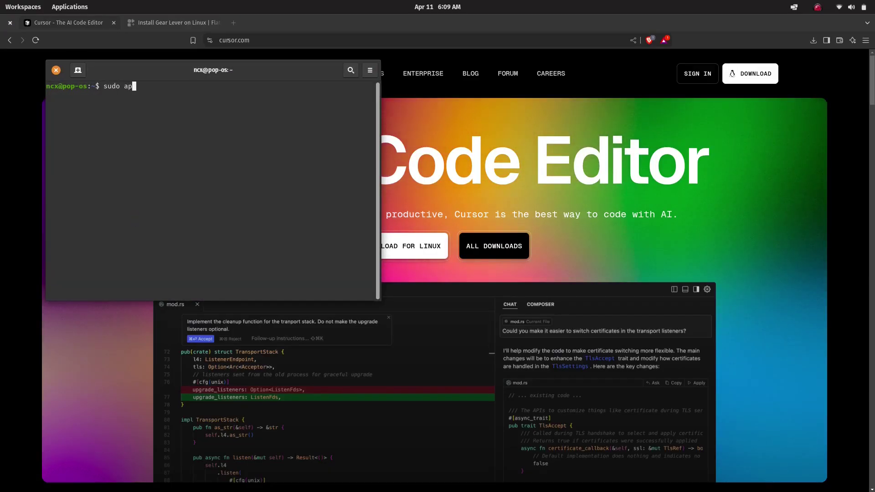
{"action": "type", "text": "t install "}
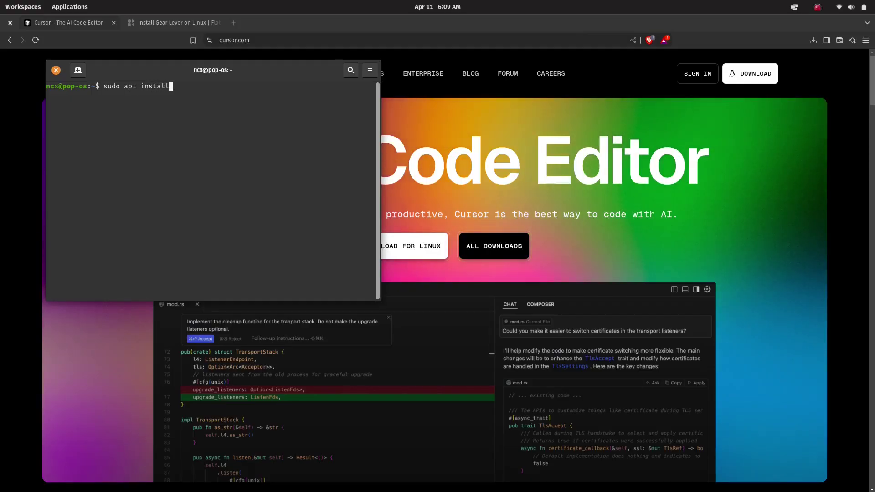
{"action": "type", "text": "lib"}
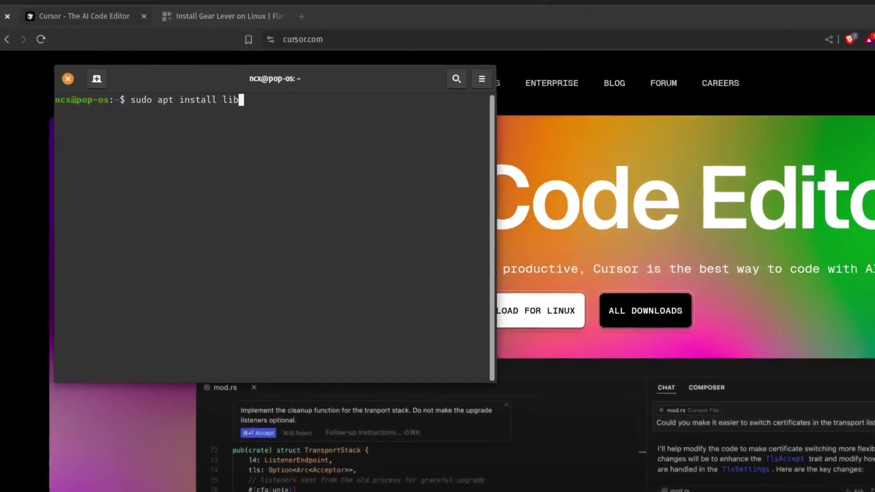
{"action": "type", "text": "fuse"}
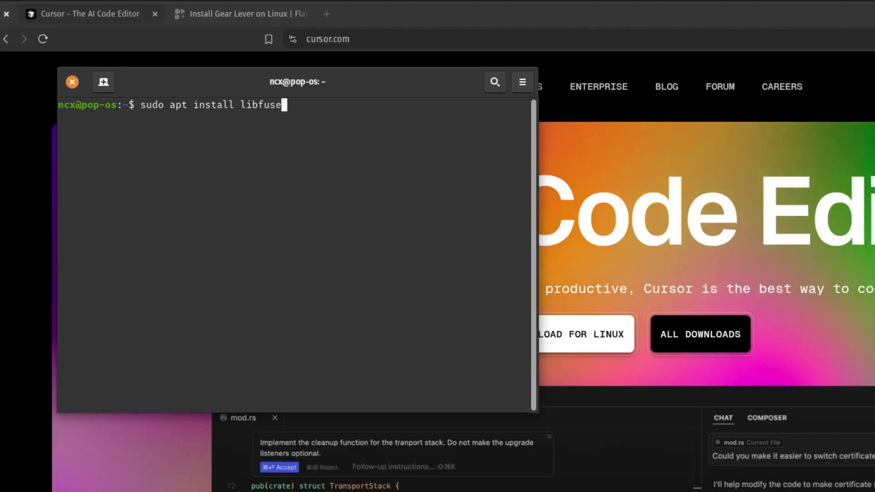
{"action": "type", "text": "2"}
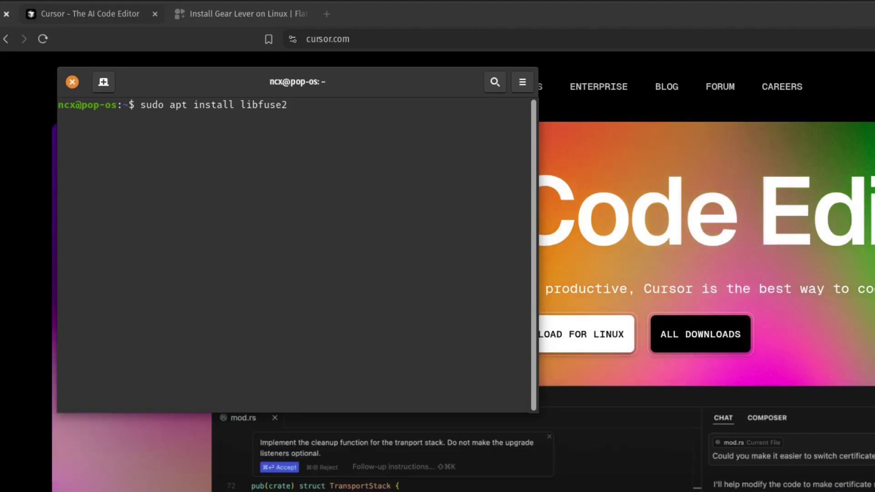
{"action": "key", "text": "Return"}
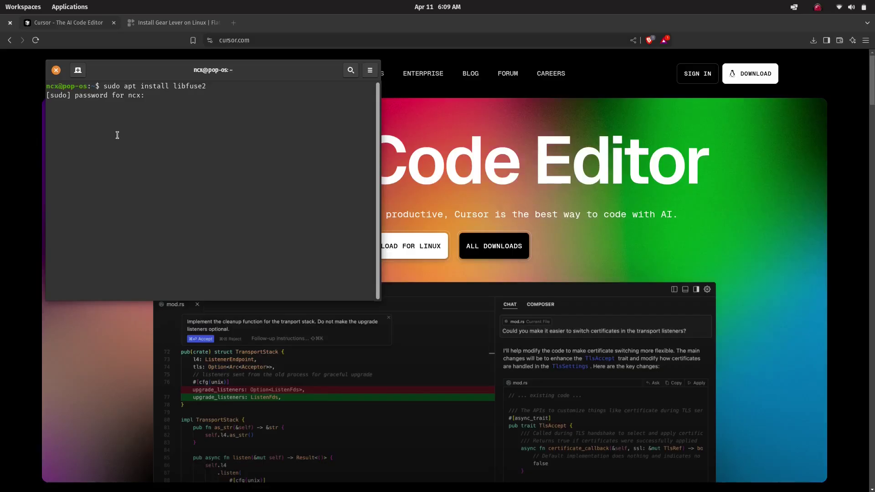
{"action": "left_click", "coordinate": [174, 25]}
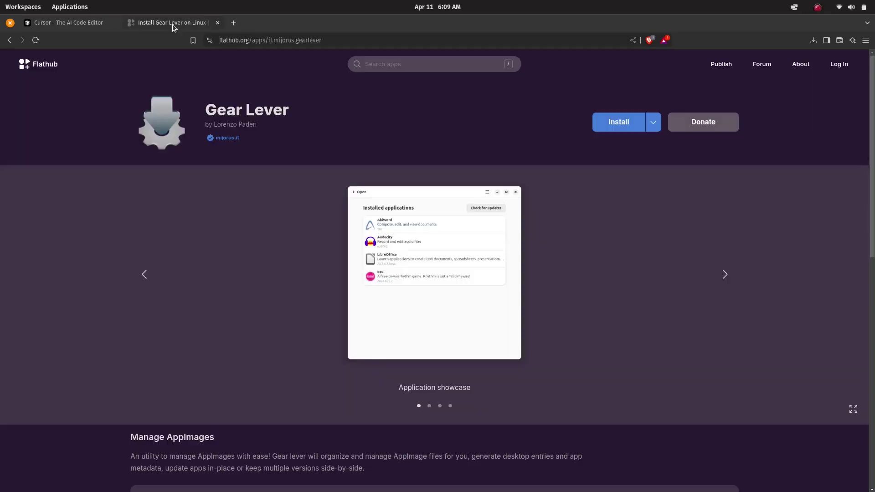
Open the Manual Install options from the Install dropdown on Gear Lever's page
{"action": "left_click", "coordinate": [649, 123]}
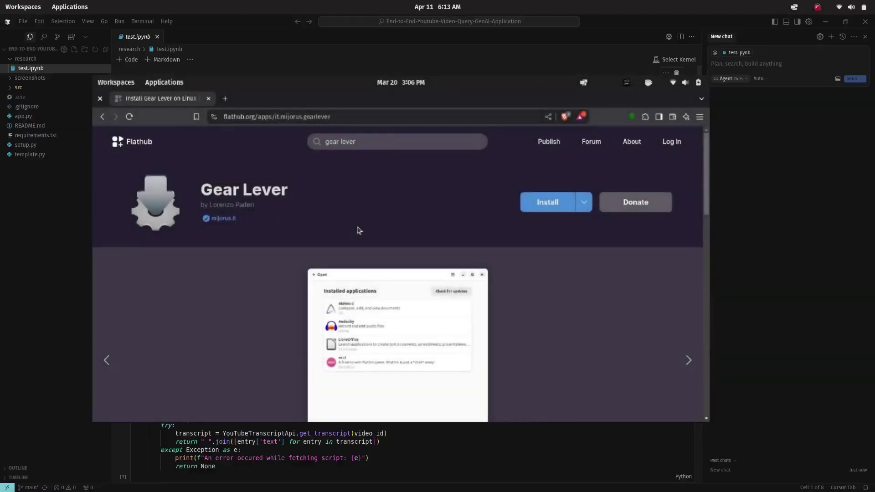
{"action": "scroll", "coordinate": [231, 185], "scroll_direction": "down", "scroll_amount": 2}
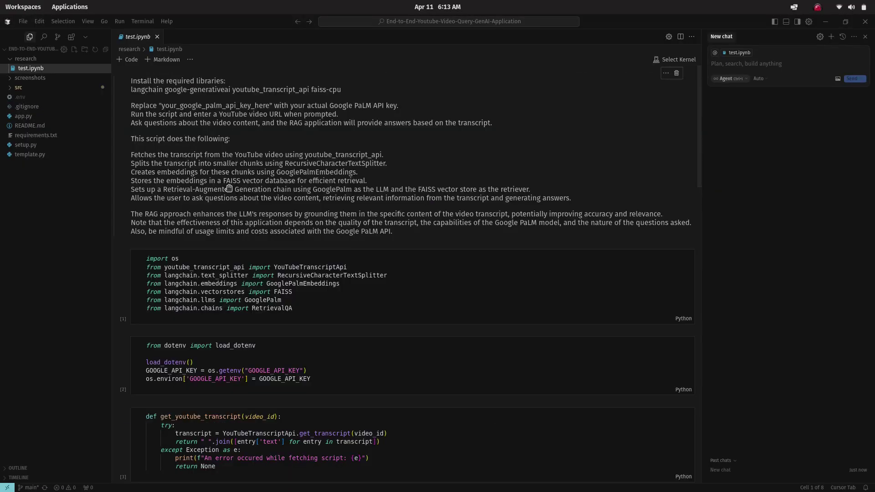
{"action": "scroll", "coordinate": [231, 185], "scroll_direction": "down", "scroll_amount": 2}
{"action": "scroll", "coordinate": [229, 186], "scroll_direction": "down", "scroll_amount": 5}
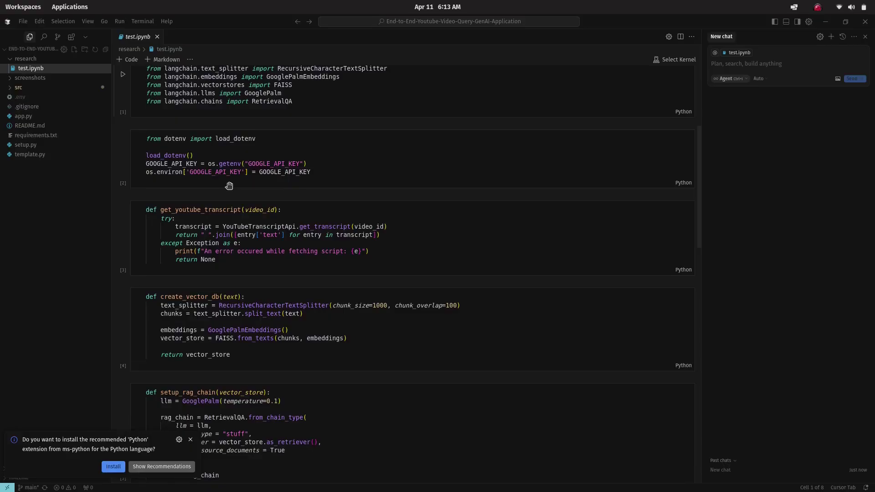
{"action": "scroll", "coordinate": [229, 185], "scroll_direction": "down", "scroll_amount": 3}
{"action": "scroll", "coordinate": [229, 185], "scroll_direction": "down", "scroll_amount": 3}
{"action": "scroll", "coordinate": [229, 186], "scroll_direction": "down", "scroll_amount": 2}
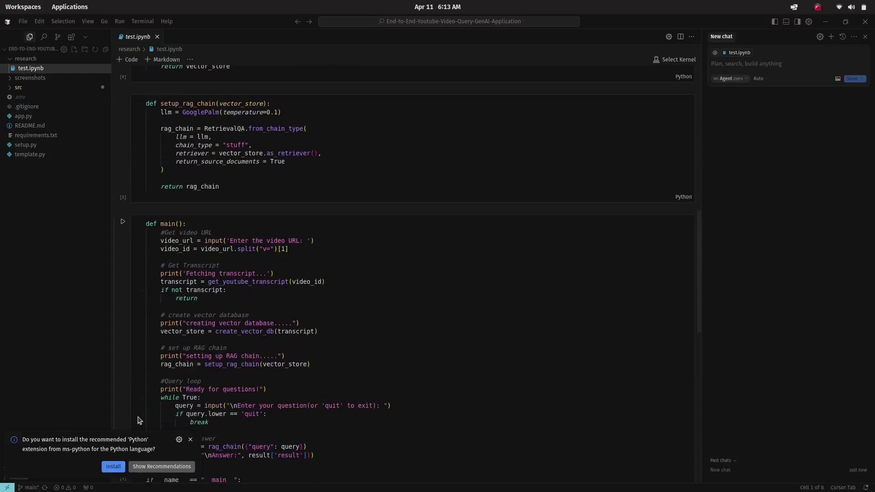
Dismiss the Python extension notice and view app.py, README.md and requirements.txt
{"action": "left_click", "coordinate": [190, 439]}
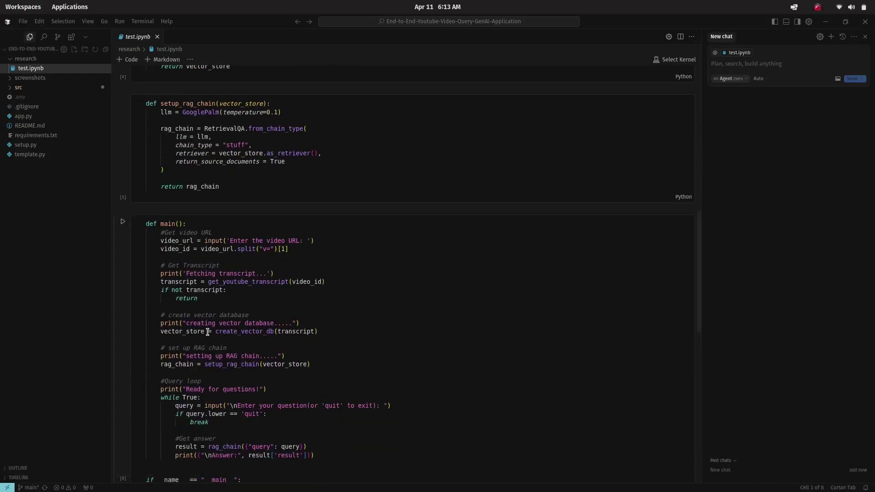
{"action": "scroll", "coordinate": [208, 332], "scroll_direction": "down", "scroll_amount": 2}
{"action": "scroll", "coordinate": [207, 331], "scroll_direction": "down", "scroll_amount": 3}
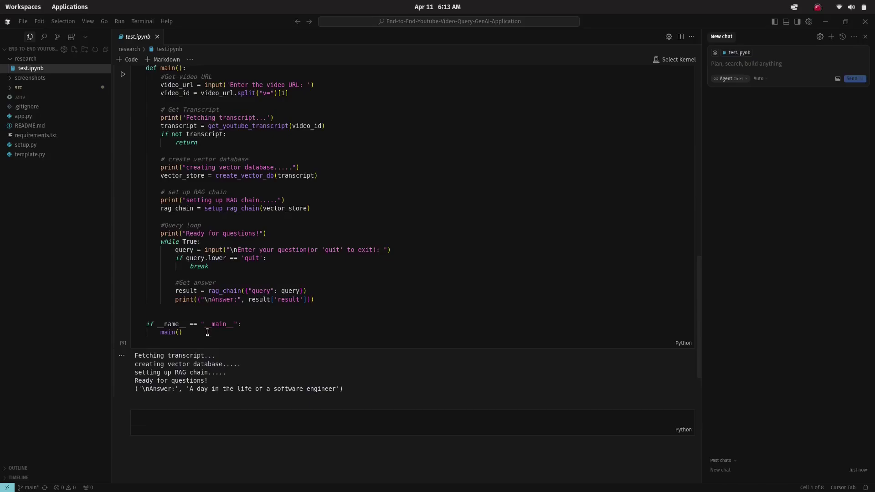
{"action": "scroll", "coordinate": [207, 331], "scroll_direction": "up", "scroll_amount": 3}
{"action": "scroll", "coordinate": [207, 332], "scroll_direction": "up", "scroll_amount": 3}
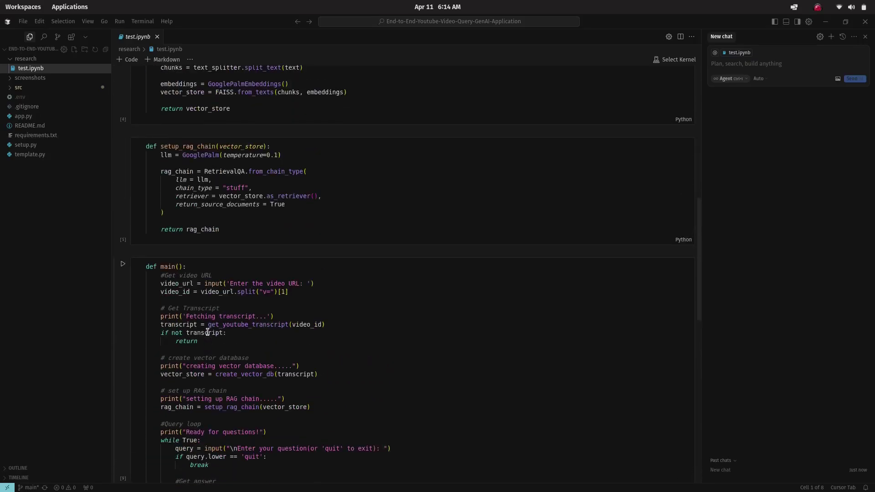
{"action": "left_click", "coordinate": [34, 117]}
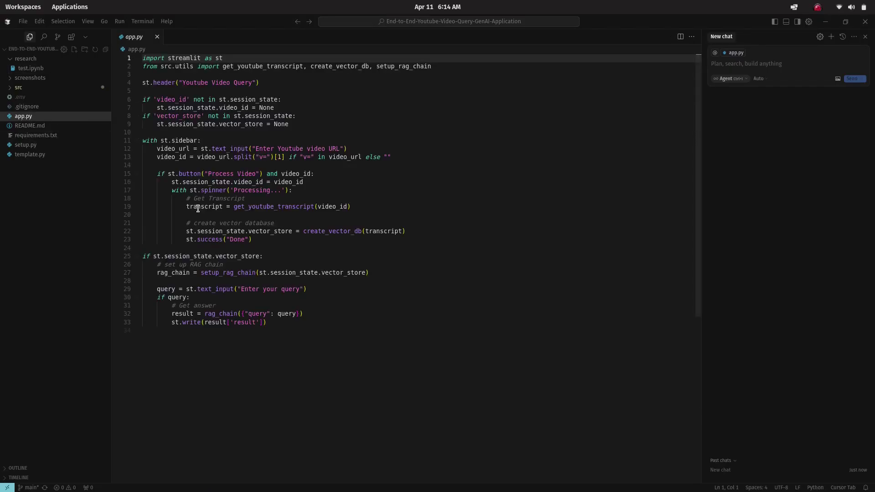
{"action": "left_click", "coordinate": [48, 136]}
{"action": "left_click", "coordinate": [64, 126]}
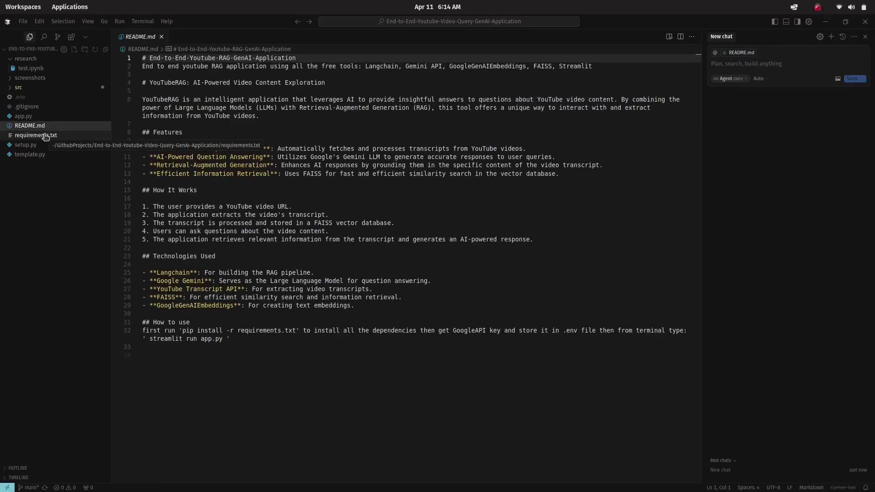
{"action": "left_click", "coordinate": [44, 136]}
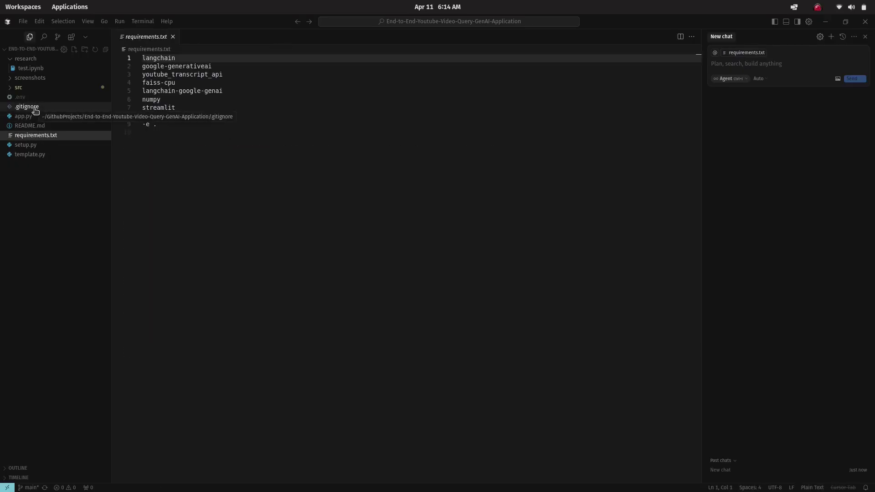